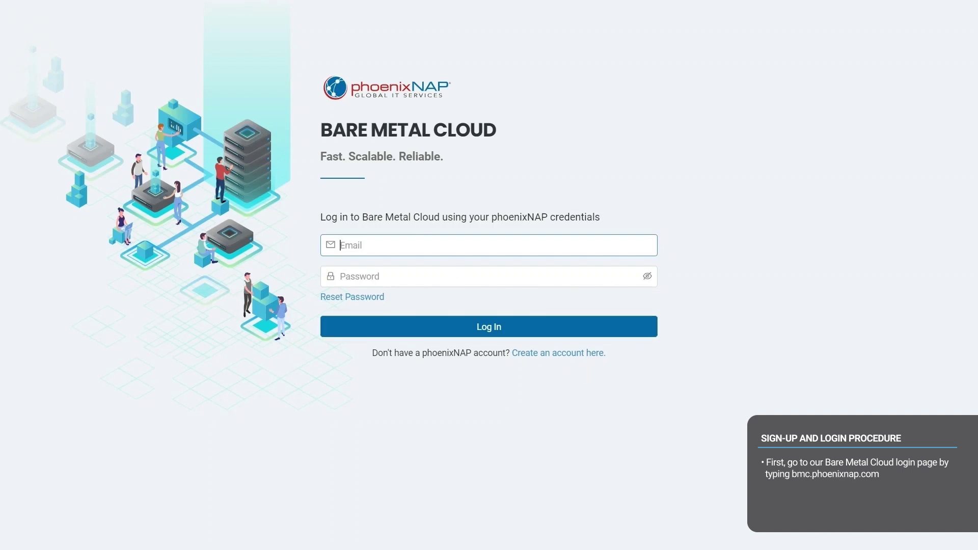
Go from the login page to the 'Create an account here.' sign-up form
left_click(542, 357)
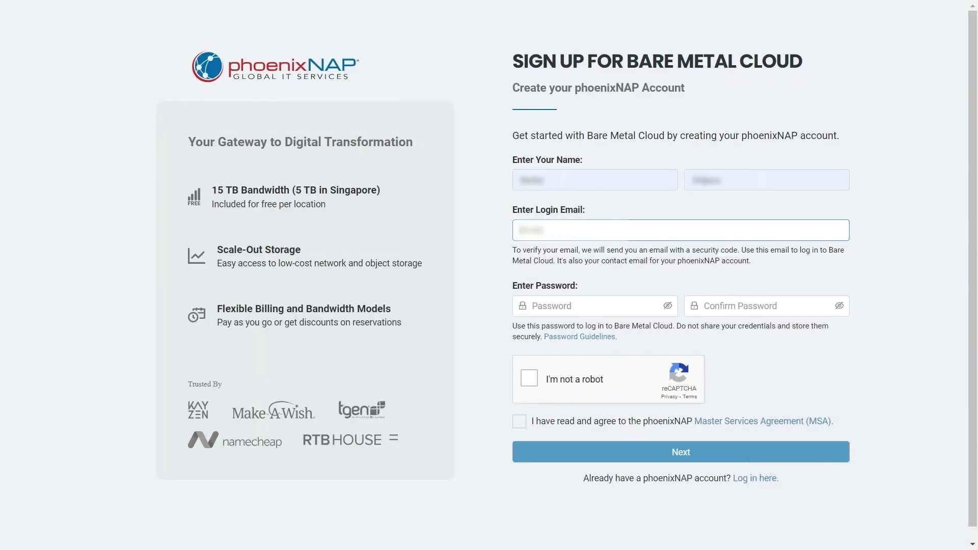
Confirm the password, pass the captcha, accept the MSA and submit the sign-up form
key("Tab")
type("•••••••••••")
left_click(528, 381)
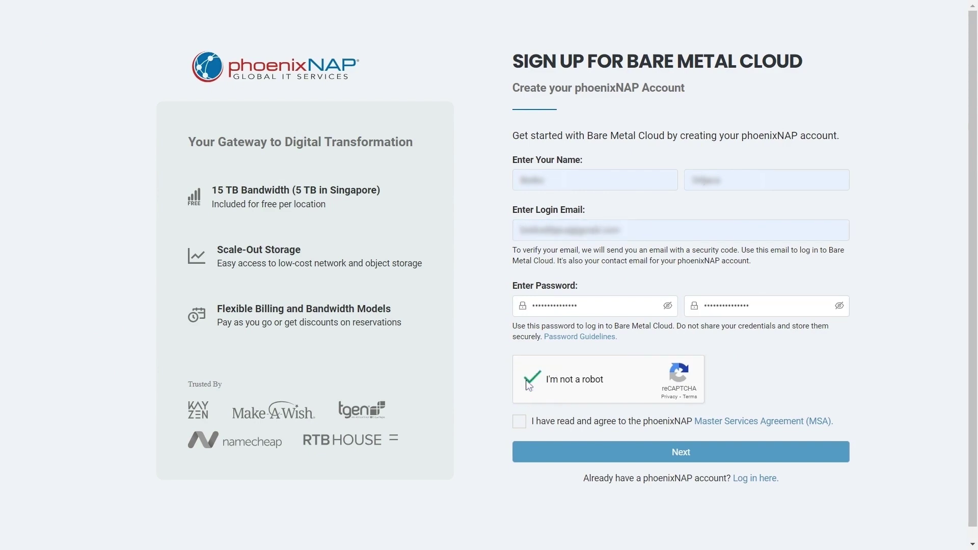
left_click(520, 425)
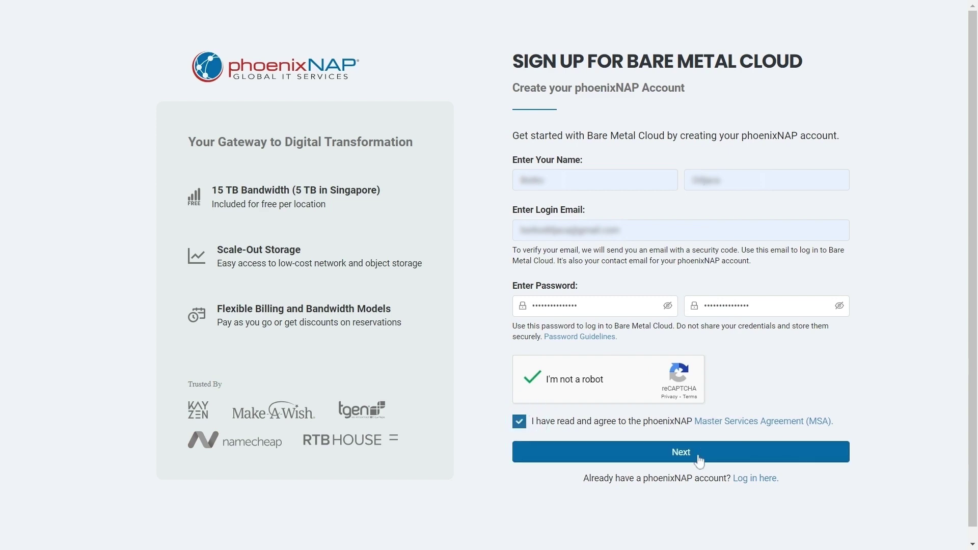
left_click(699, 461)
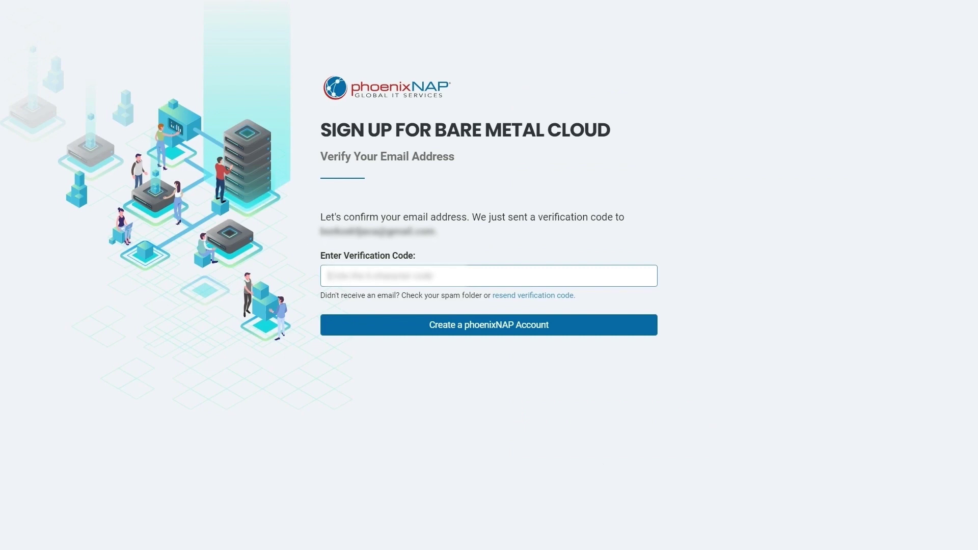
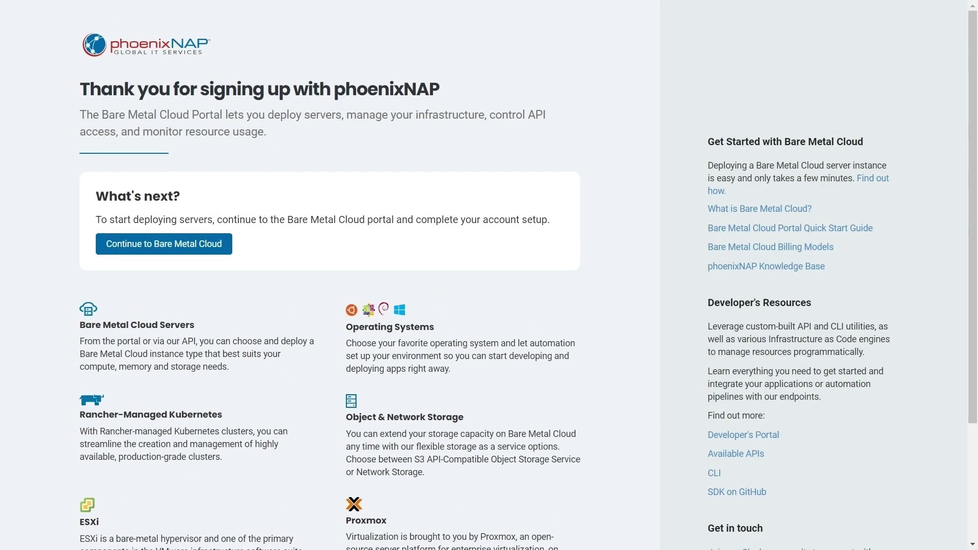
left_click(769, 228)
scroll(640, 323, "down", 3)
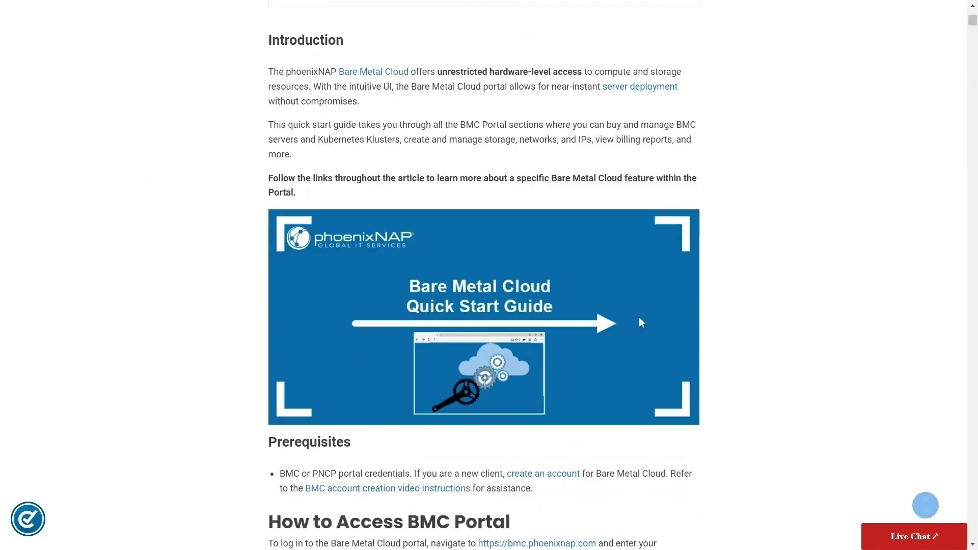
scroll(640, 323, "down", 2)
scroll(641, 323, "down", 2)
scroll(641, 323, "down", 1)
scroll(641, 323, "down", 4)
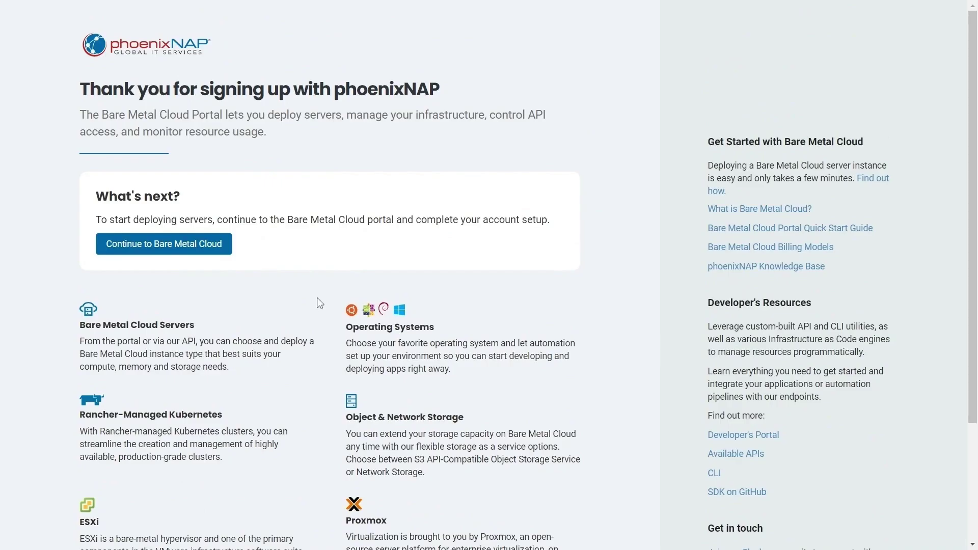
scroll(294, 304, "down", 1)
scroll(293, 310, "down", 2)
scroll(294, 310, "up", 1)
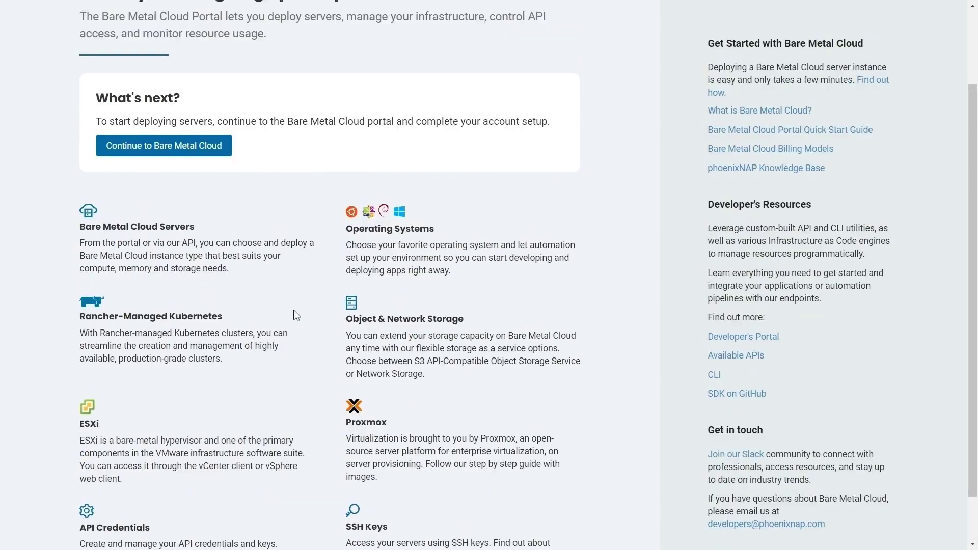
scroll(294, 310, "up", 2)
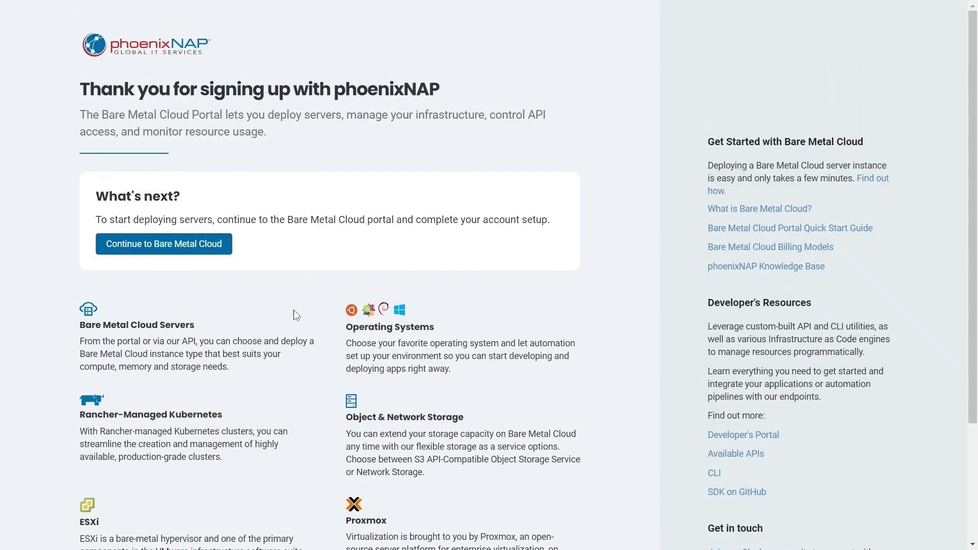
Continue into Bare Metal Cloud and go to the Servers section
left_click(189, 253)
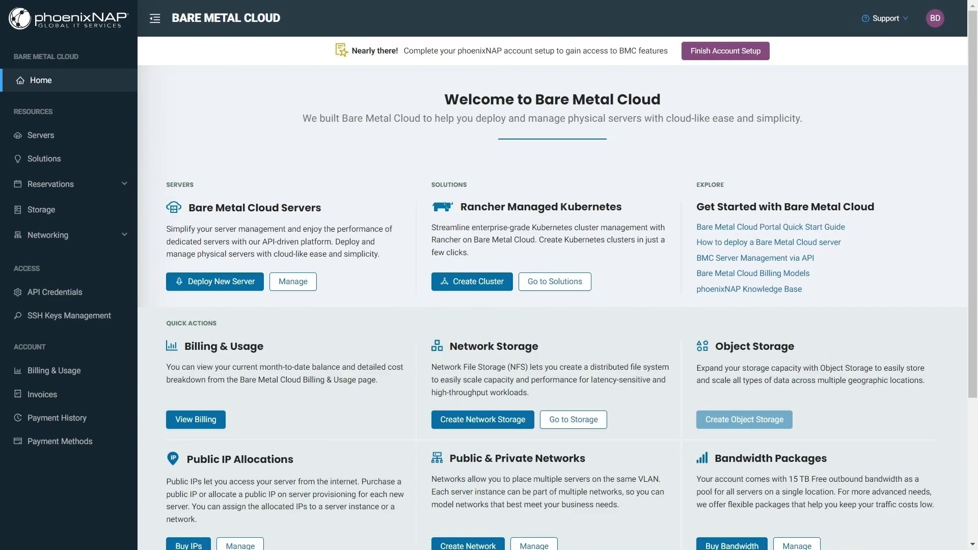
scroll(375, 220, "down", 3)
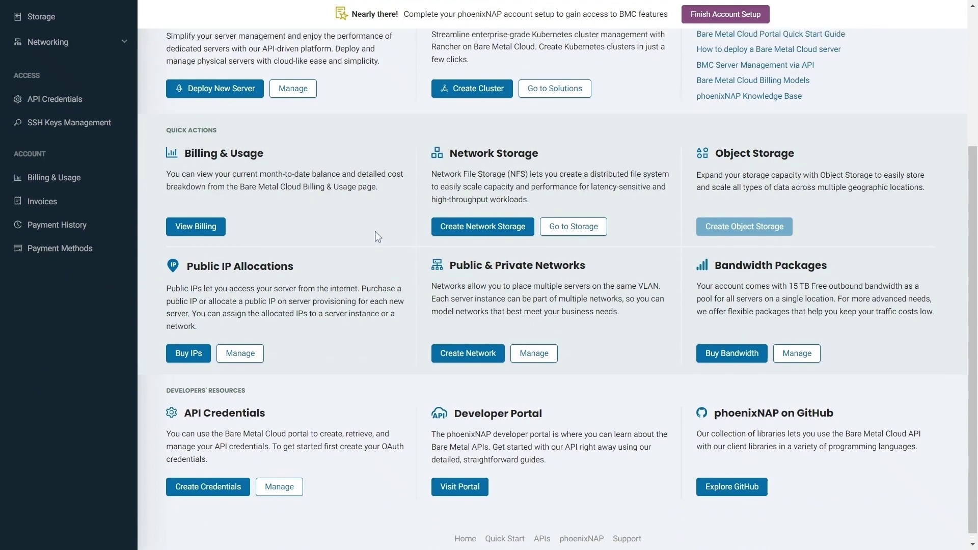
scroll(375, 231, "up", 3)
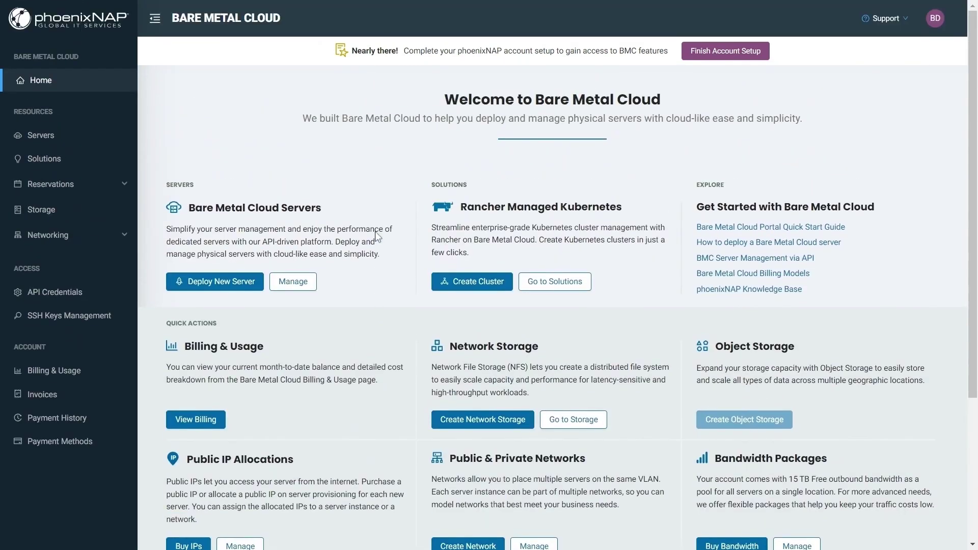
left_click(34, 136)
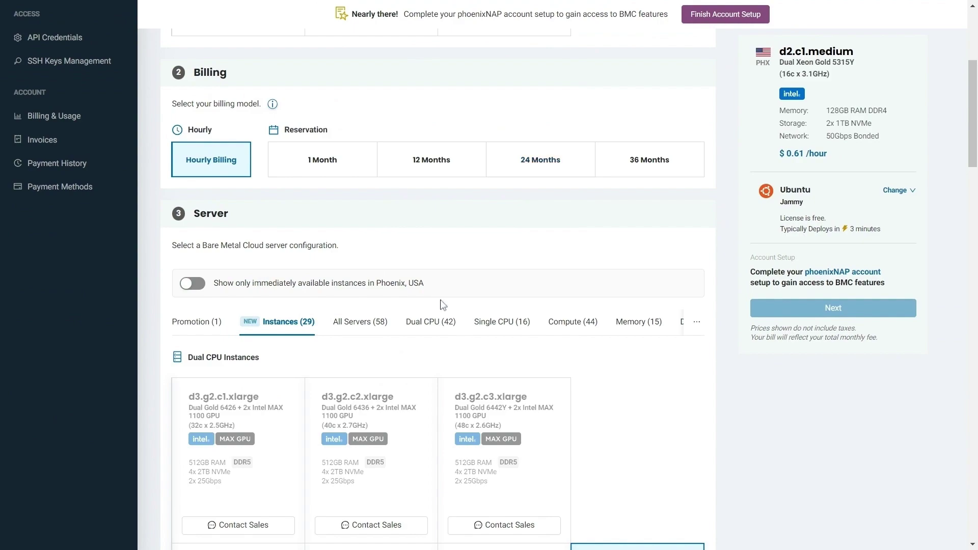
scroll(440, 306, "down", 3)
scroll(413, 309, "down", 3)
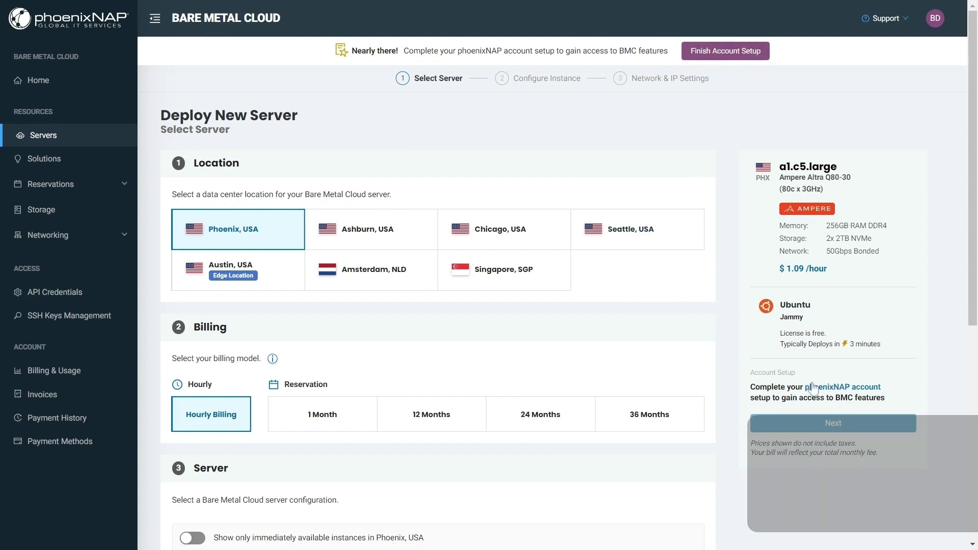
Start the 'Complete your phoenixNAP account' billing form and correct the region entry
left_click(716, 51)
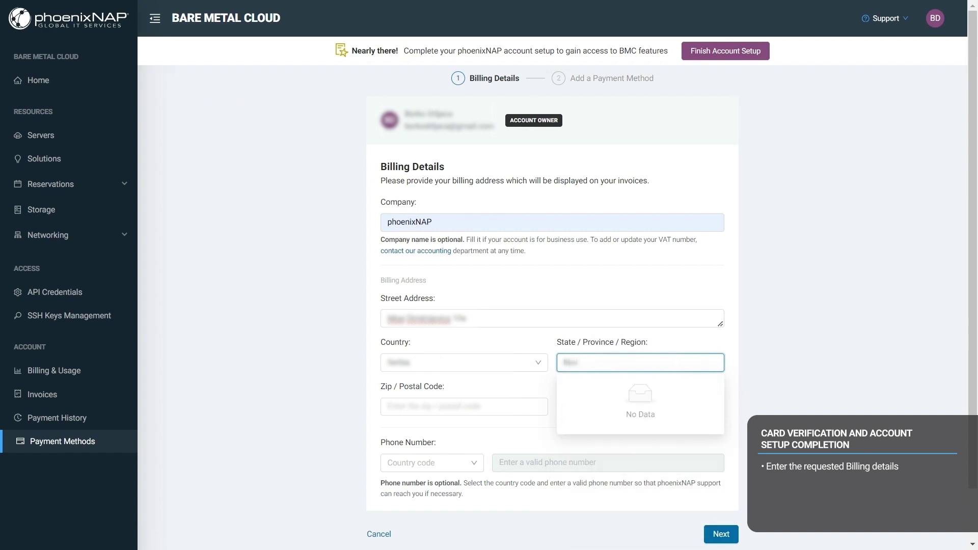
key("BackSpace")
key("BackSpace")
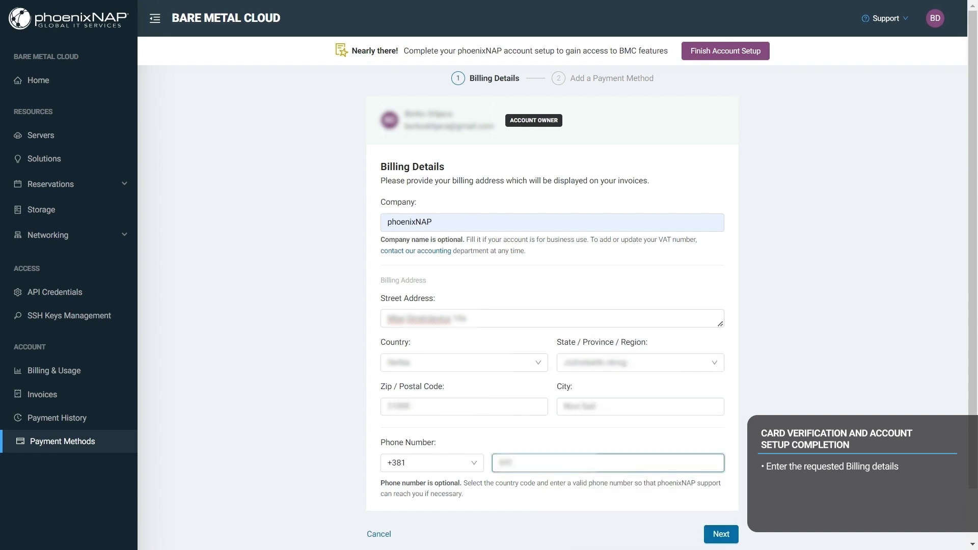
type("85555")
Add the Visa card as the payment method, keeping 'Use my billing address' ticked
left_click(720, 534)
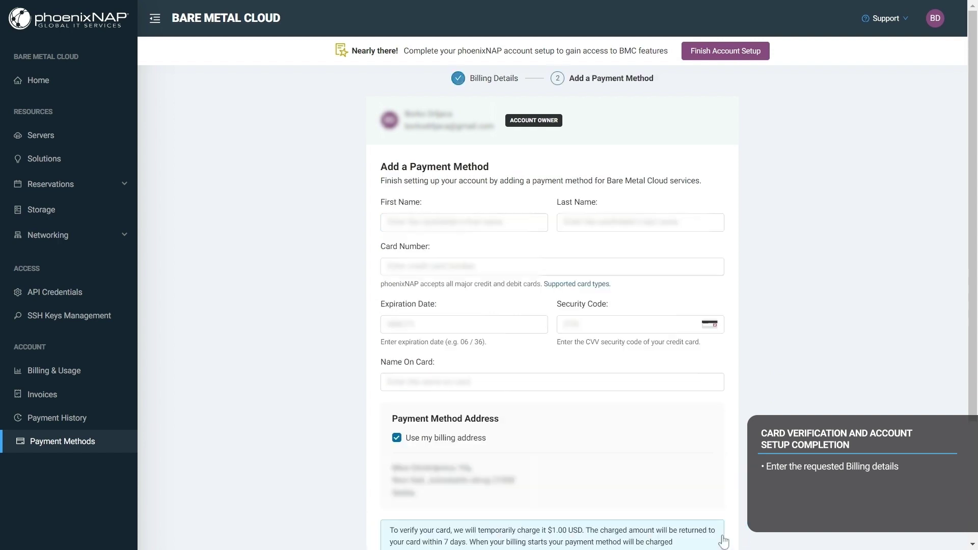
left_click(444, 269)
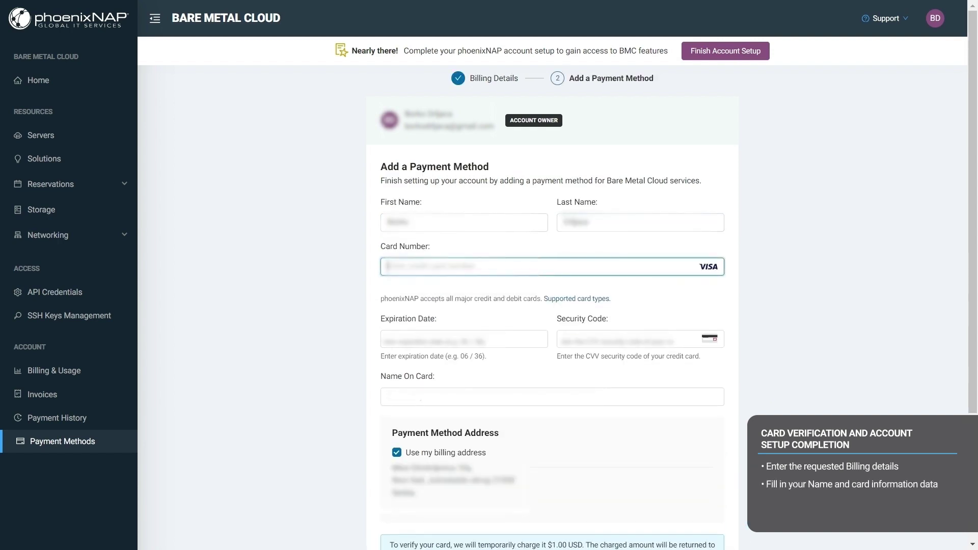
left_click(580, 261)
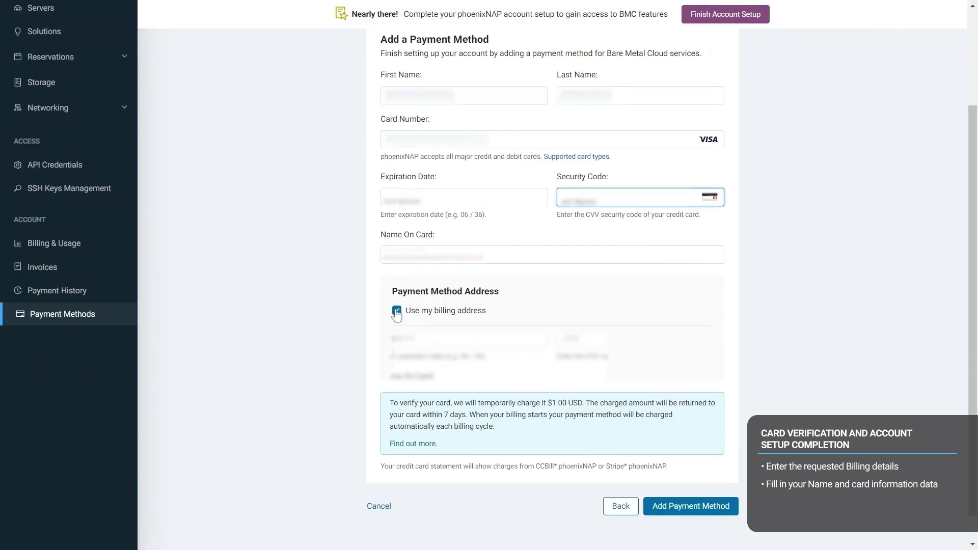
left_click(396, 312)
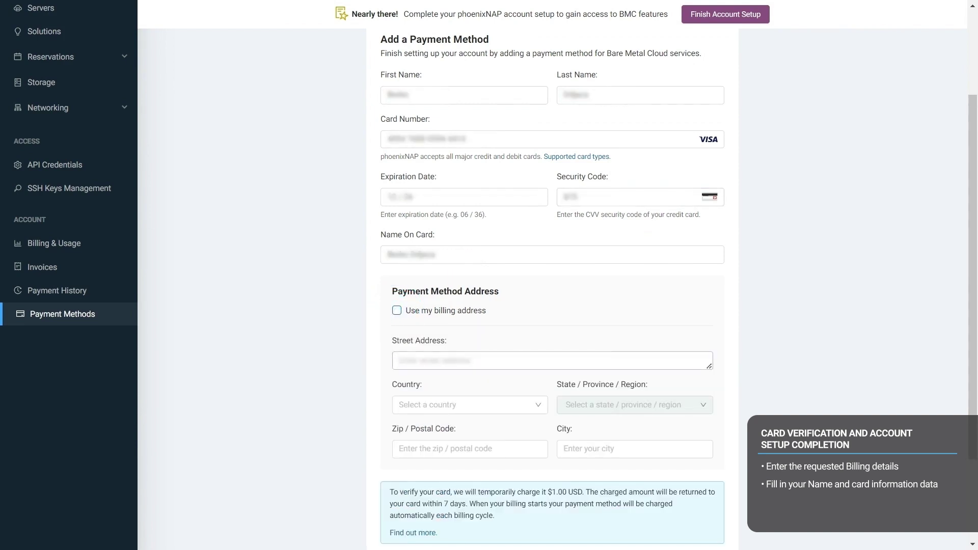
left_click(396, 311)
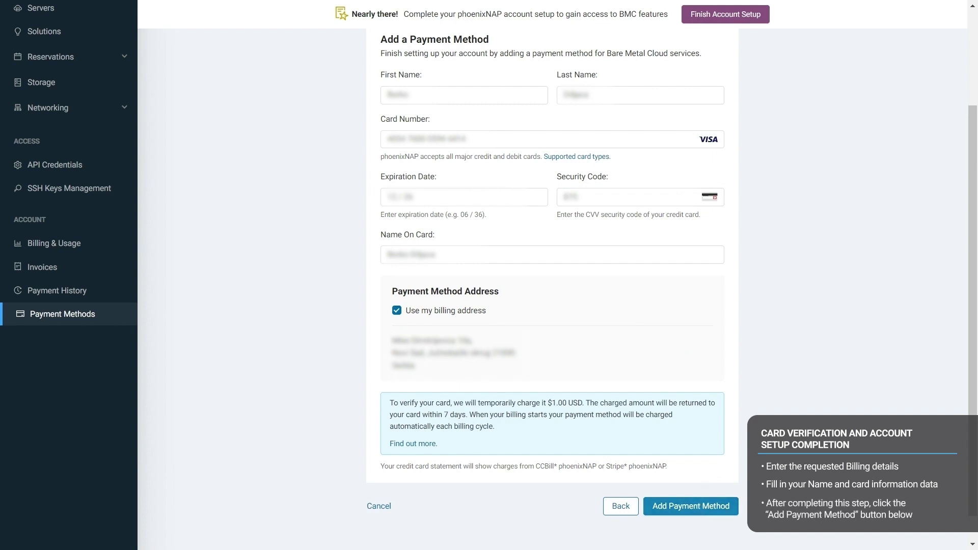
left_click(697, 506)
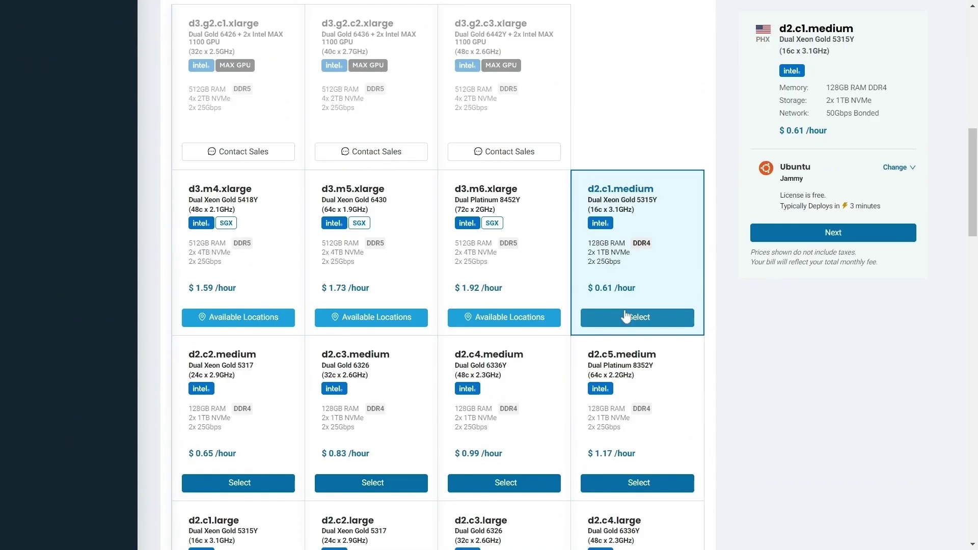
scroll(219, 395, "down", 2)
scroll(697, 294, "up", 2)
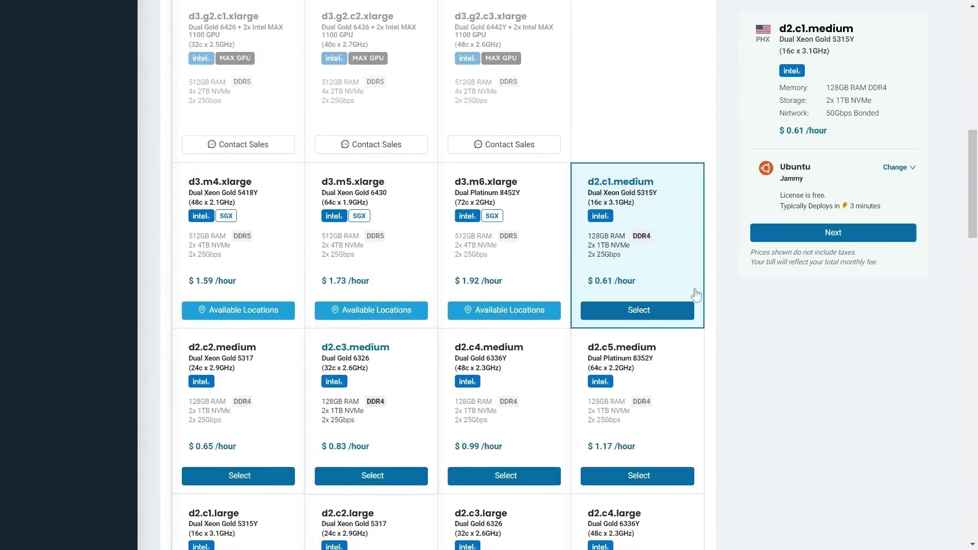
Continue with d2.c1.medium to the Configure Instance step
left_click(804, 235)
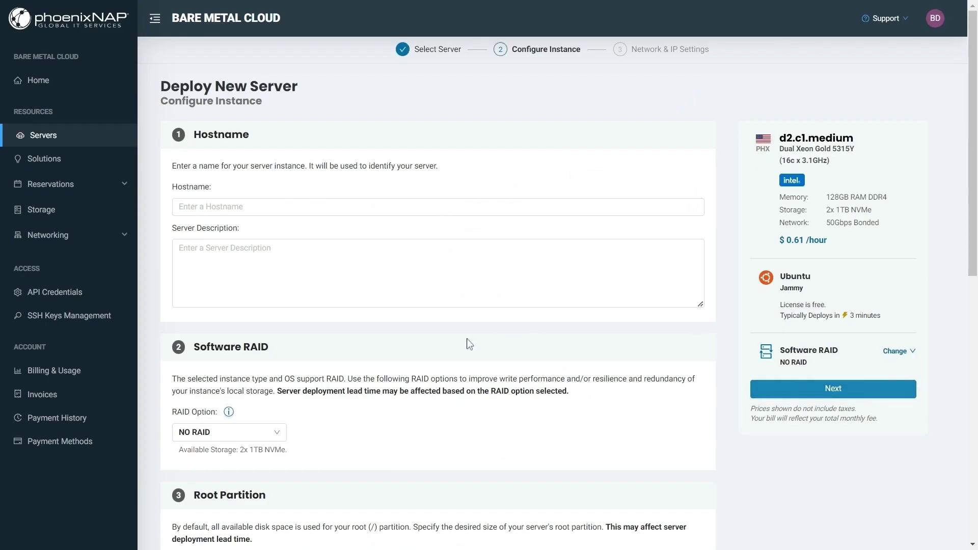
scroll(332, 278, "down", 2)
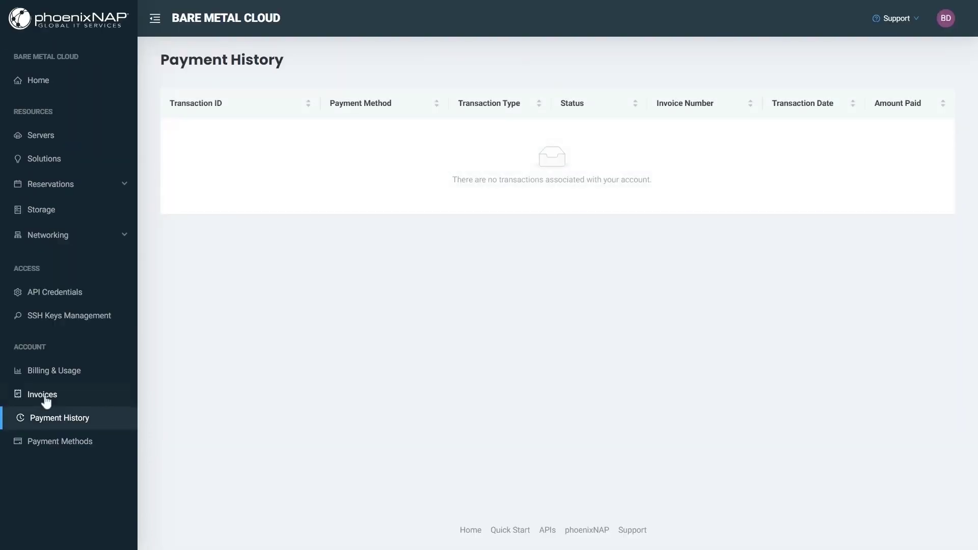
Review the saved Visa card and its Replace option under Billing & Usage > Payment Methods
left_click(44, 398)
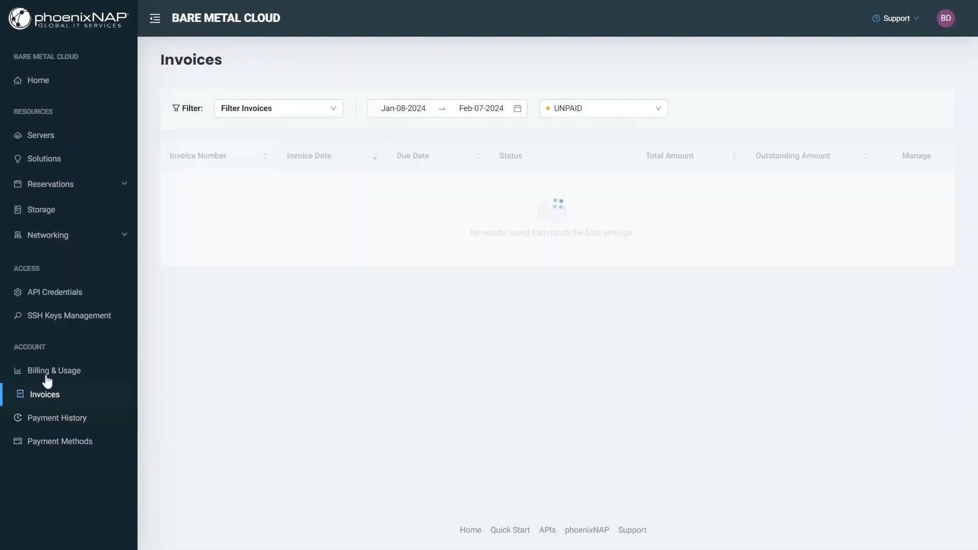
left_click(47, 374)
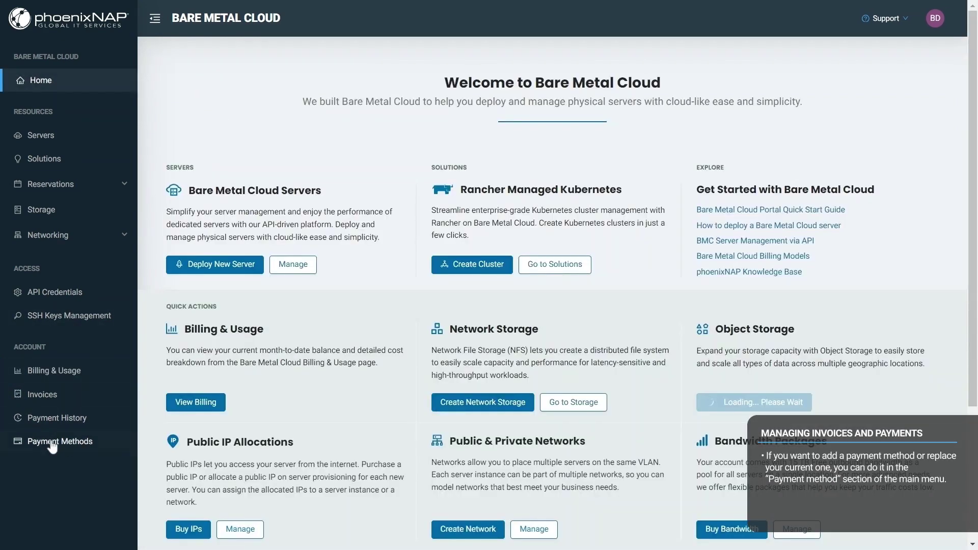
left_click(52, 444)
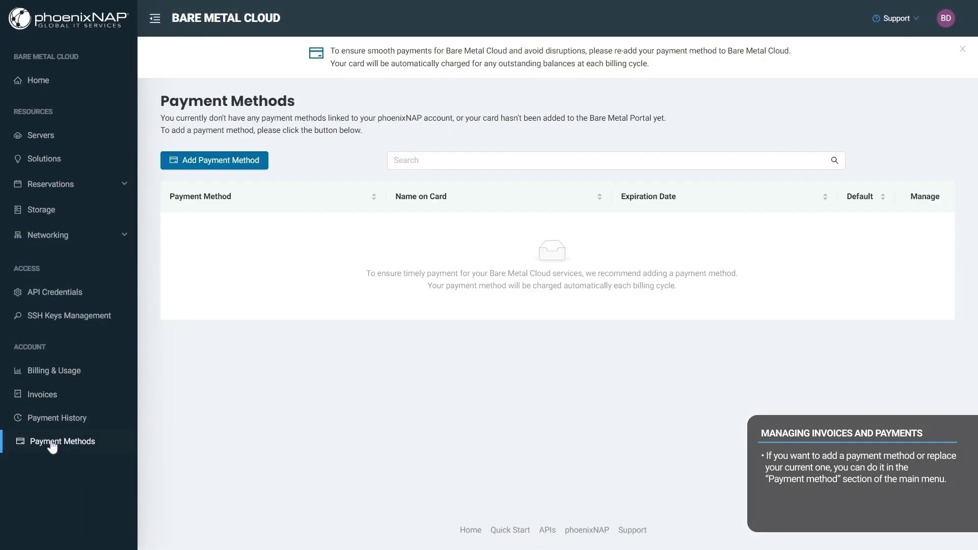
left_click(250, 165)
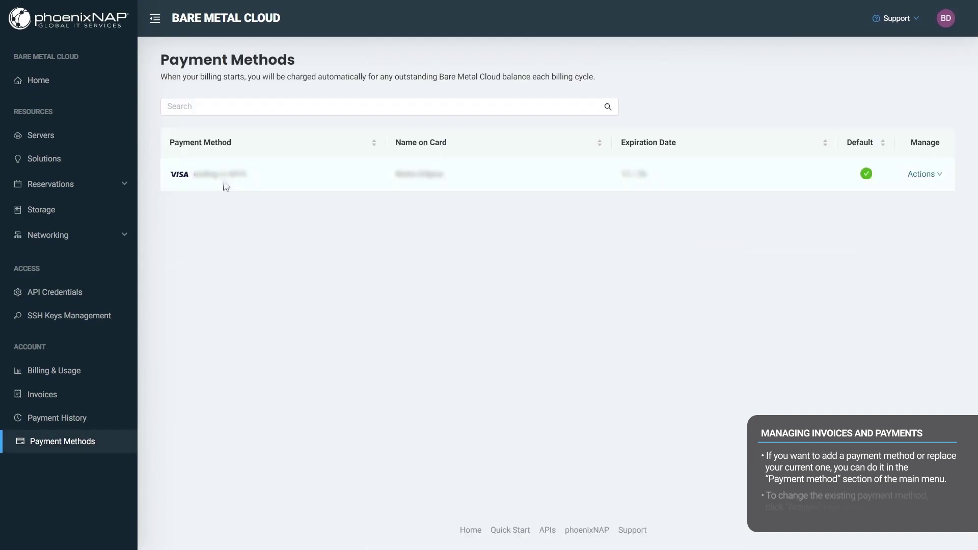
left_click(936, 177)
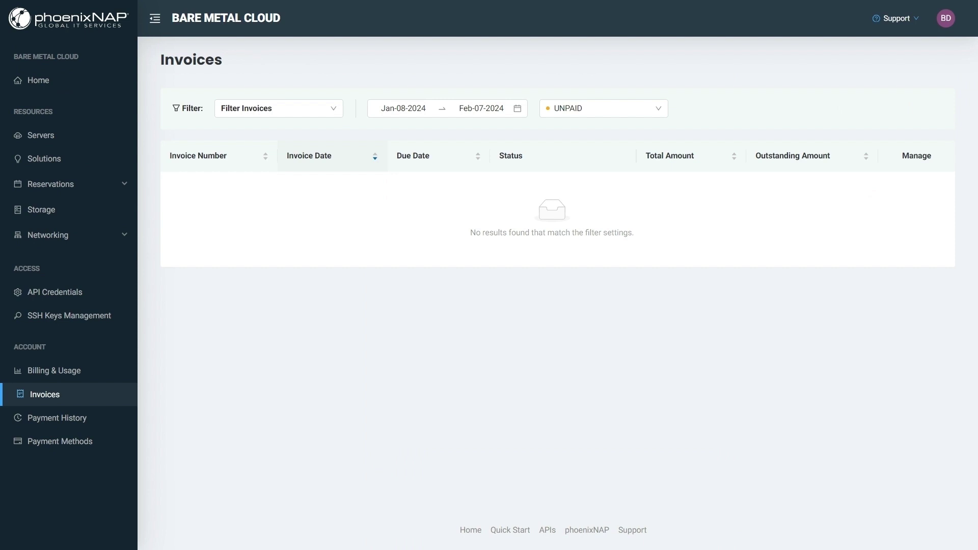
Filter invoices by a copied invoice number, date range and status
left_click(645, 113)
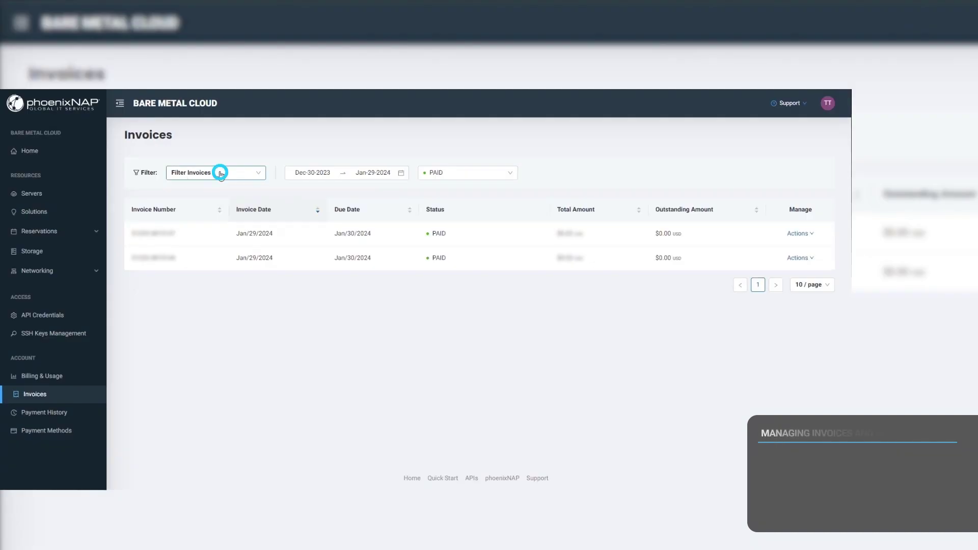
left_click(219, 171)
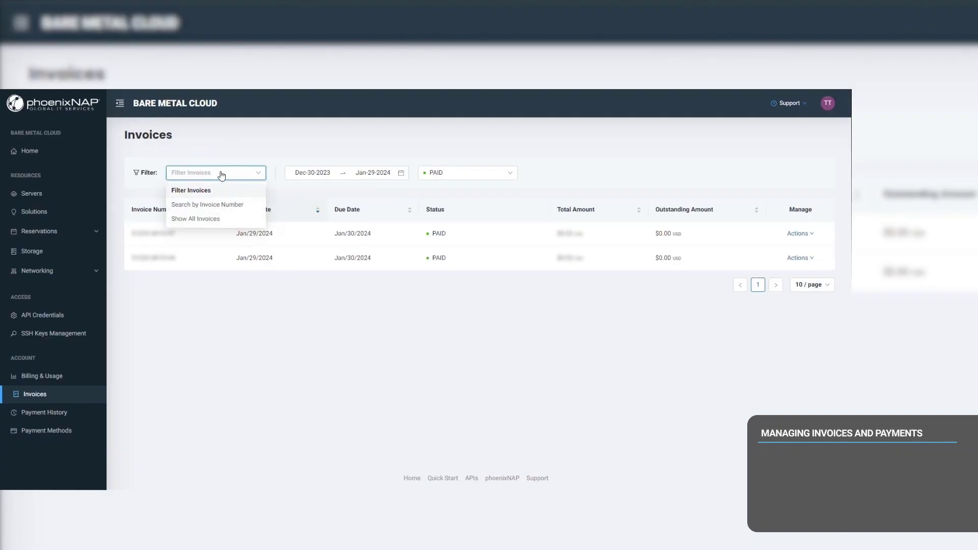
left_click(227, 205)
double_click(171, 233)
right_click(172, 232)
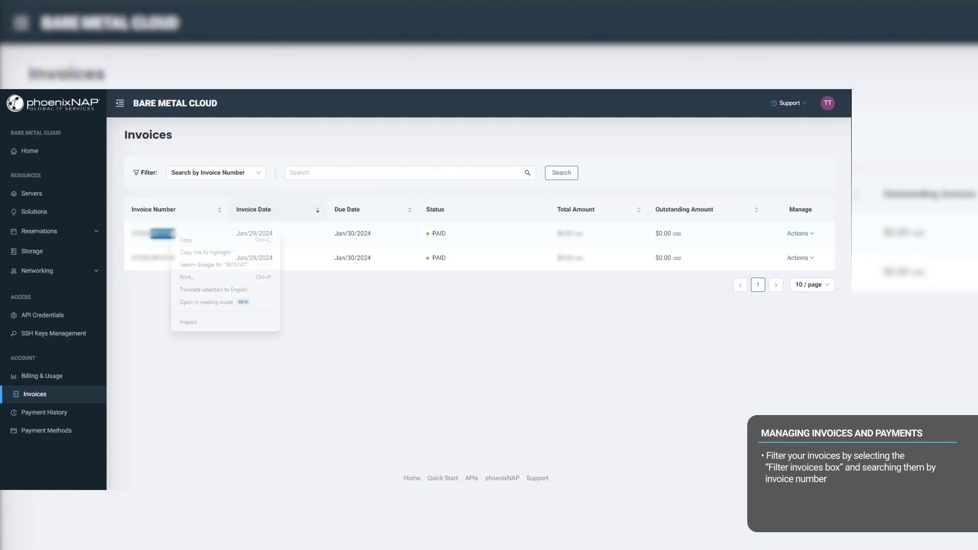
left_click(189, 244)
left_click(365, 172)
left_click(406, 176)
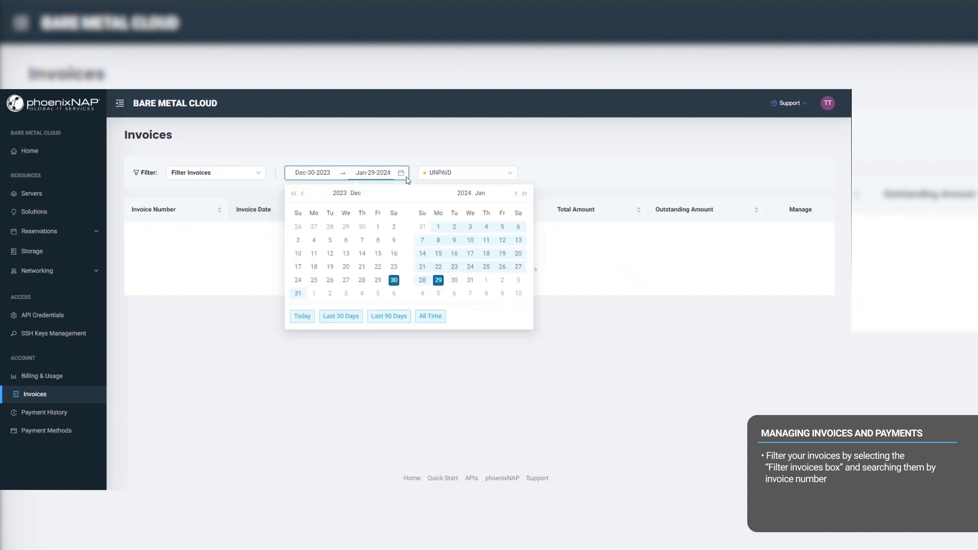
left_click(515, 173)
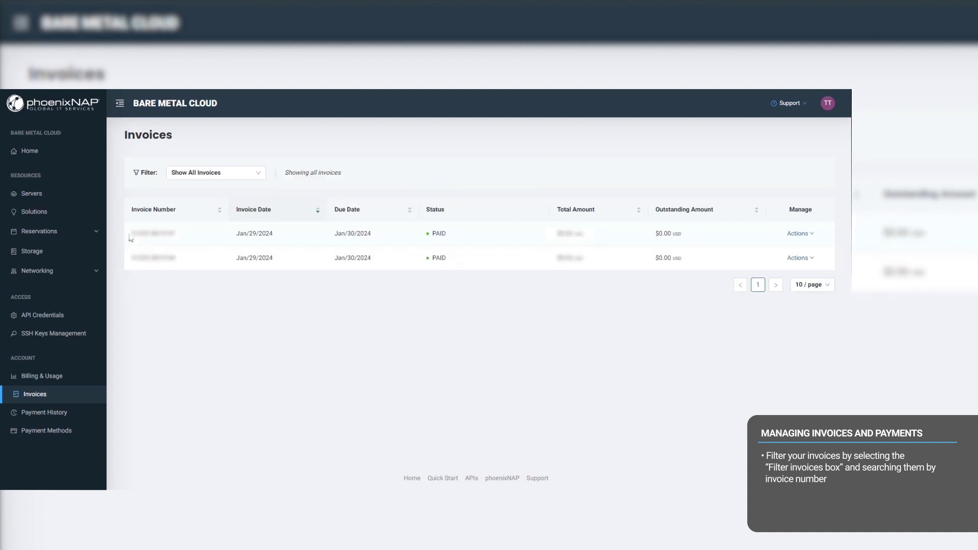
Download the first invoice as a PDF and return to the invoices list
double_click(176, 234)
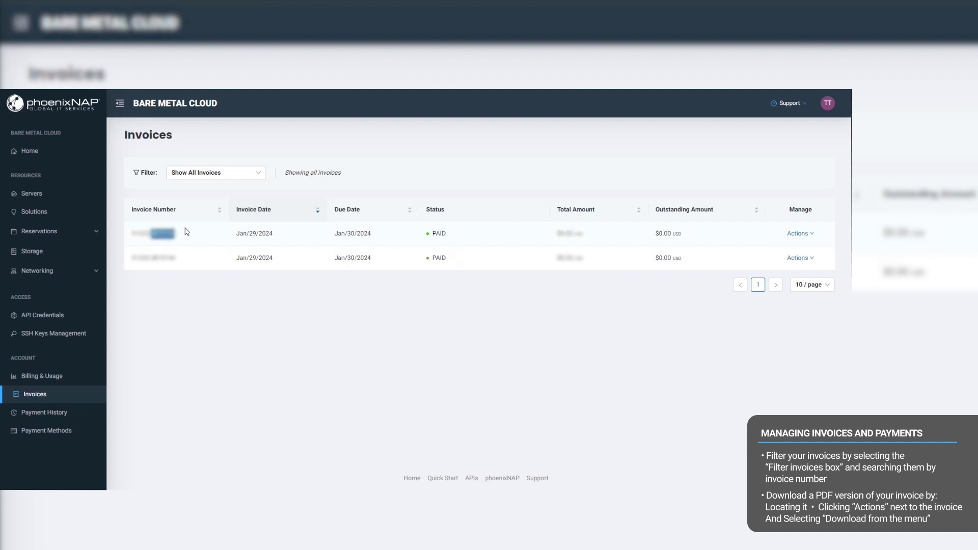
left_click(811, 234)
left_click(809, 250)
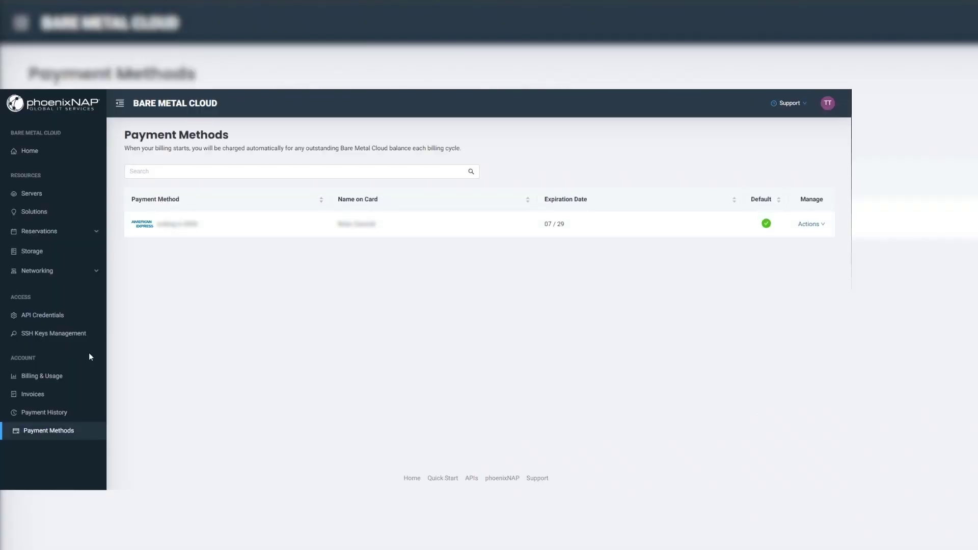
left_click(51, 403)
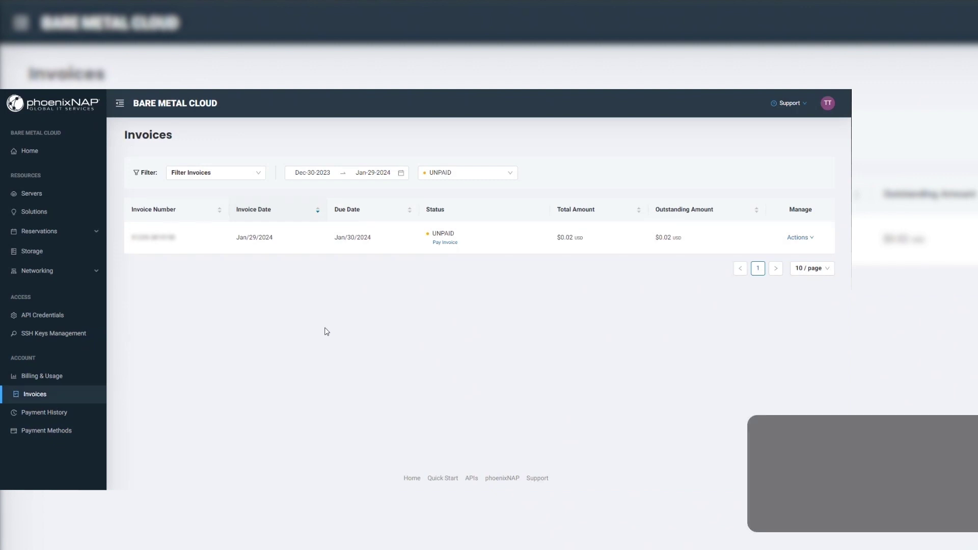
Pay the $0.02 invoice via Actions > Pay Invoice after cancelling a first attempt
left_click(443, 243)
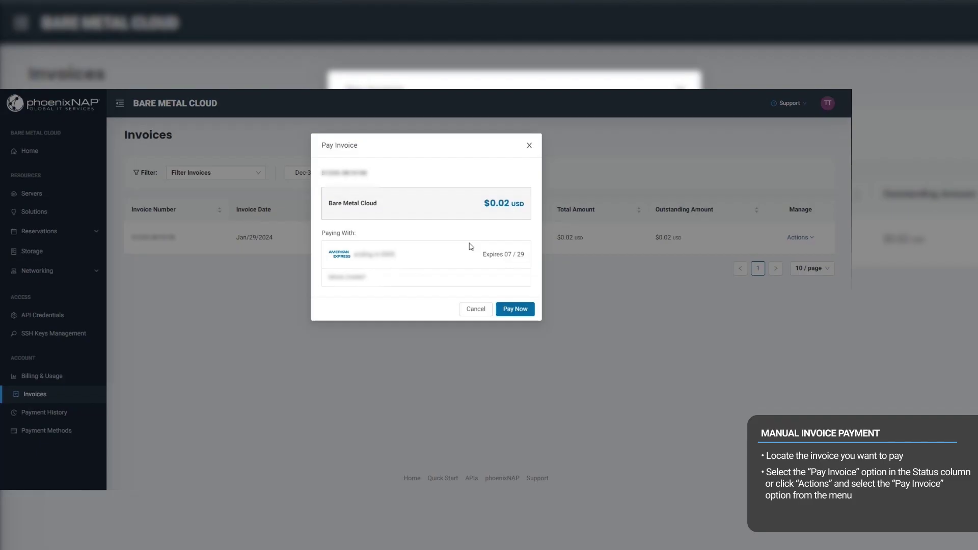
left_click(472, 310)
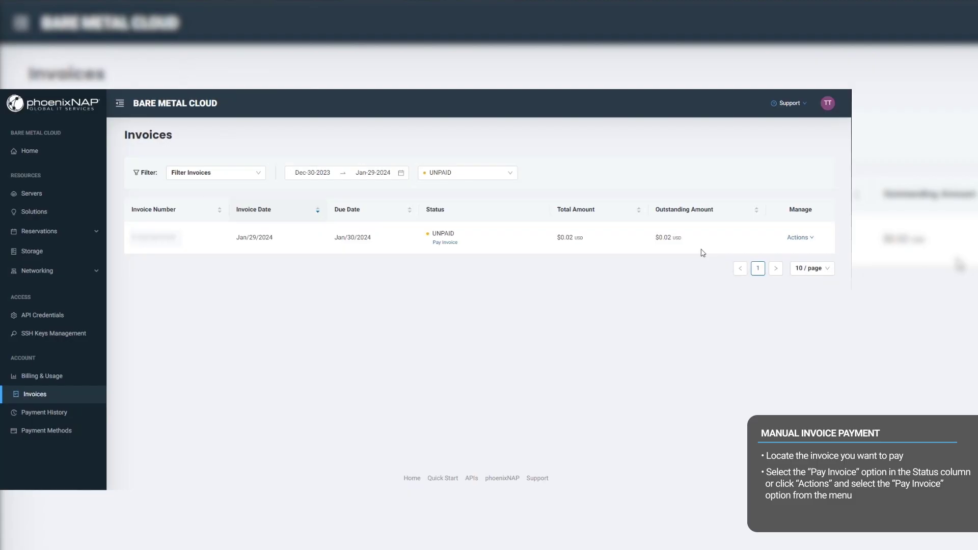
left_click(805, 240)
left_click(808, 254)
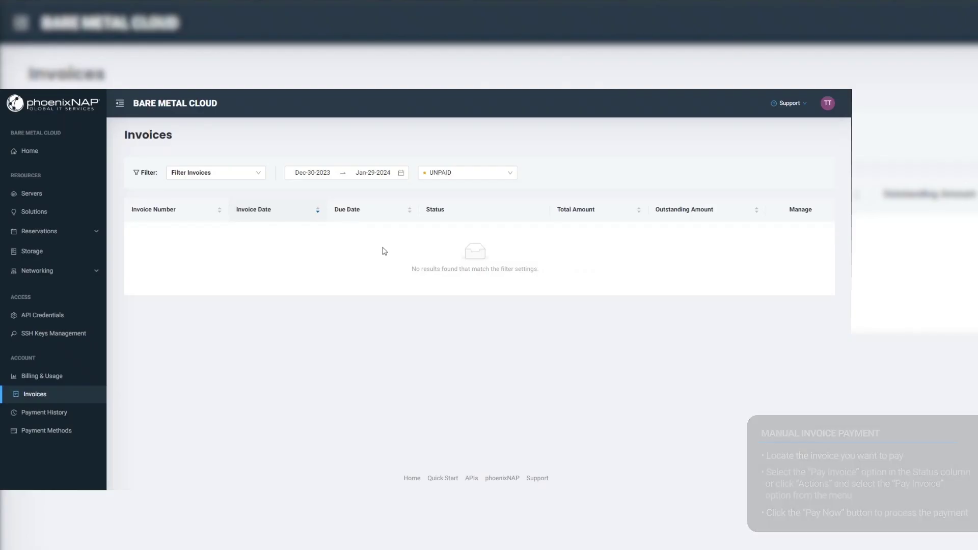
Filter invoices to PAYMENT PROCESSING, then view Payment History
left_click(510, 177)
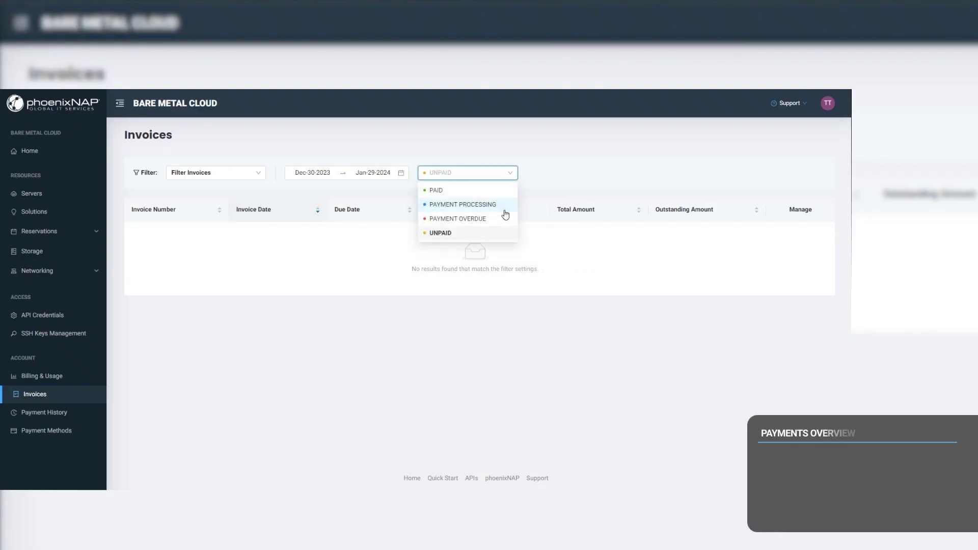
left_click(503, 205)
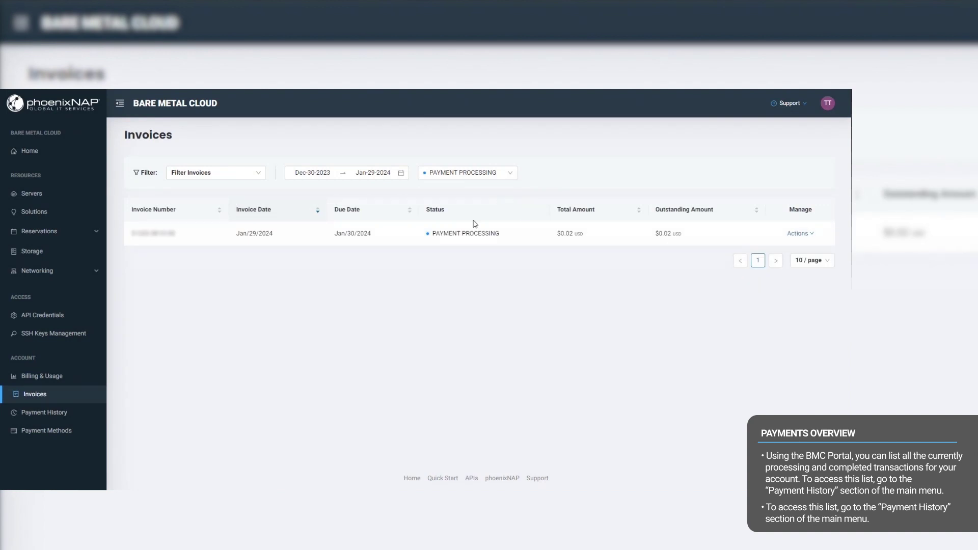
left_click(59, 412)
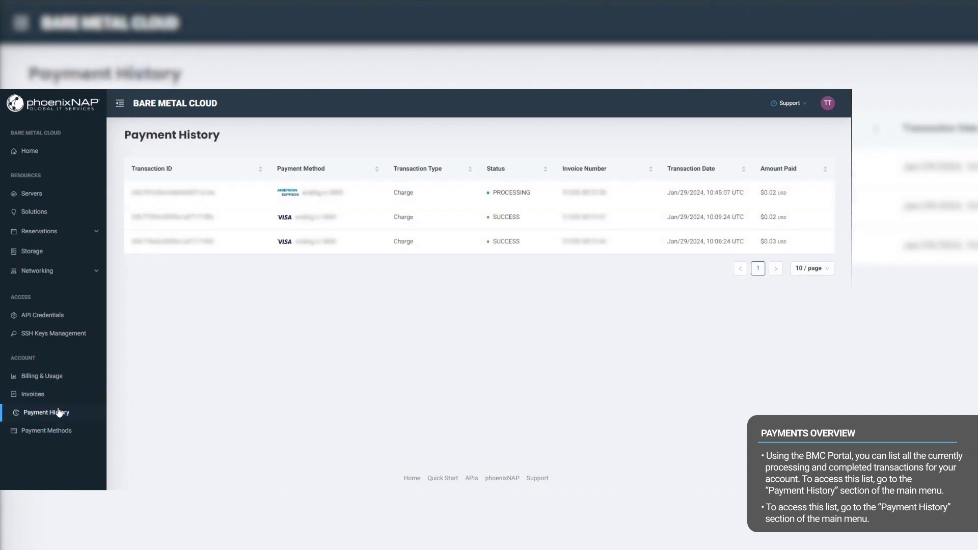